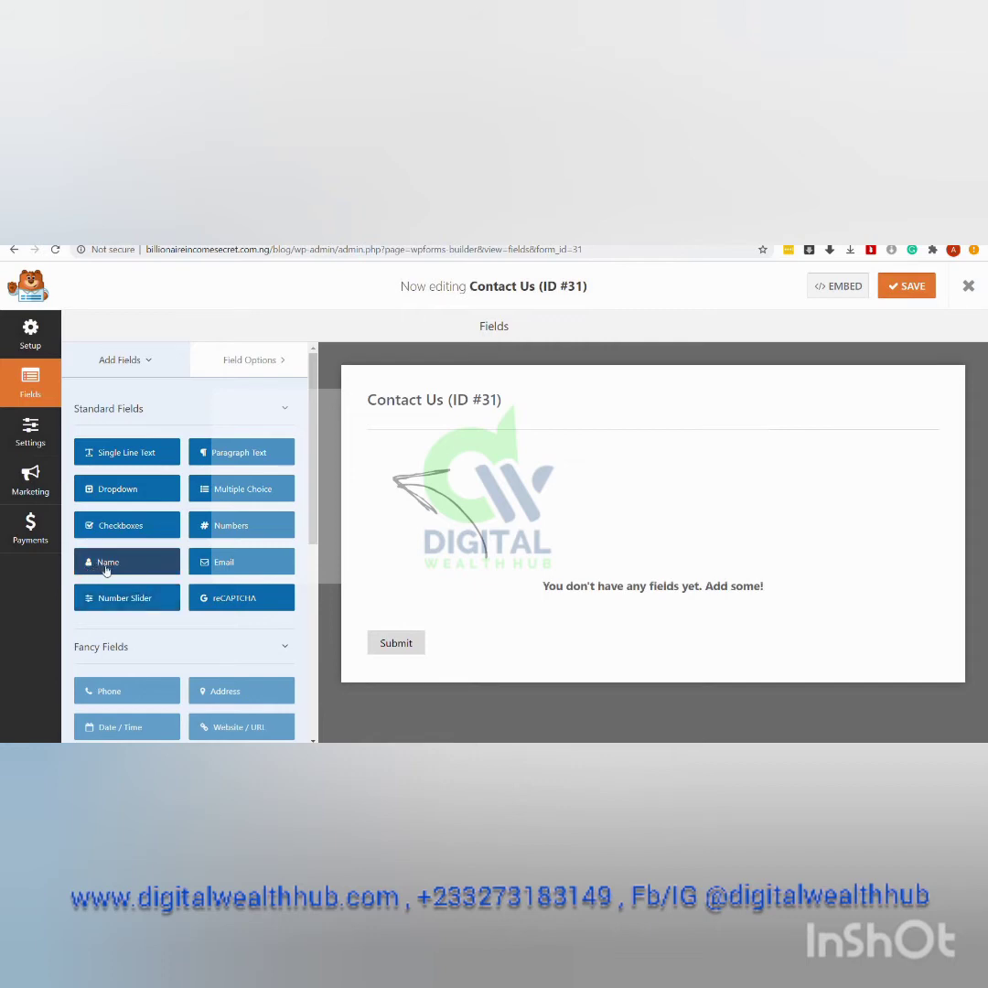
{"action": "left_click_drag", "start_coordinate": [107, 570], "coordinate": [439, 465]}
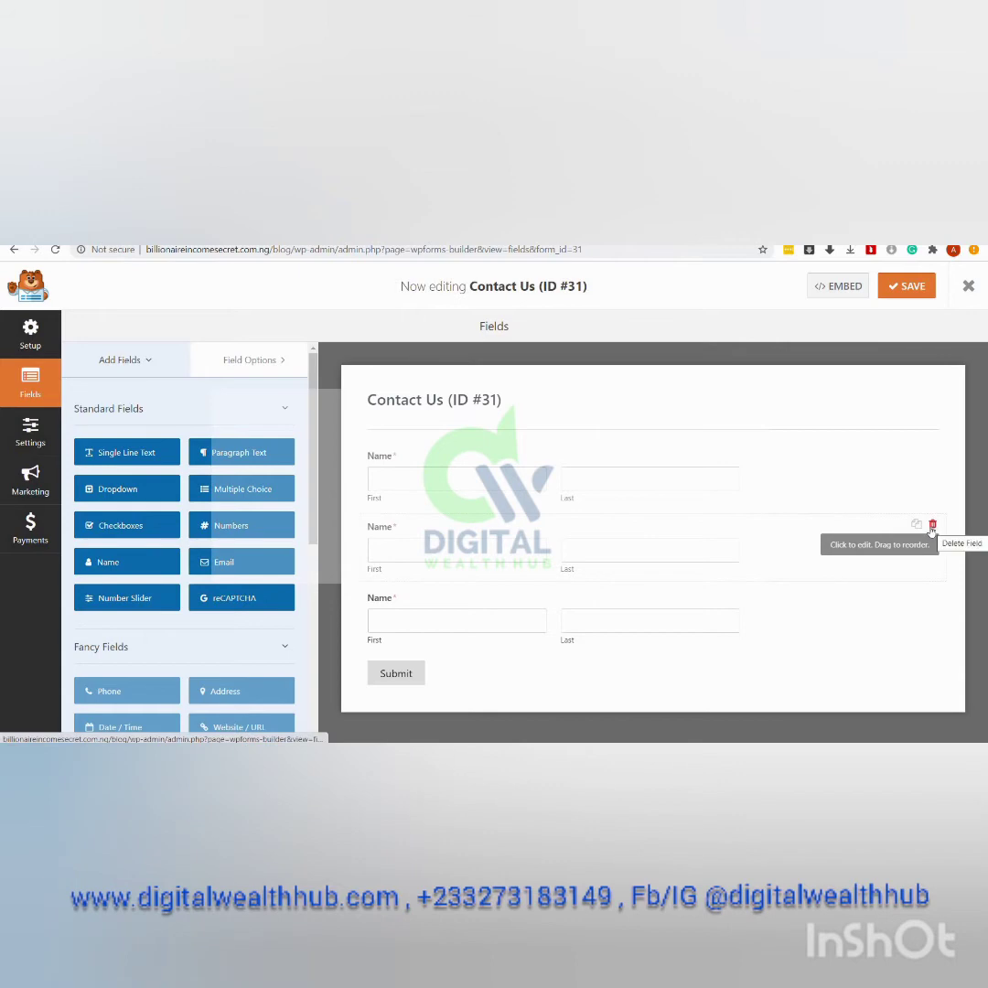
{"action": "left_click", "coordinate": [933, 526]}
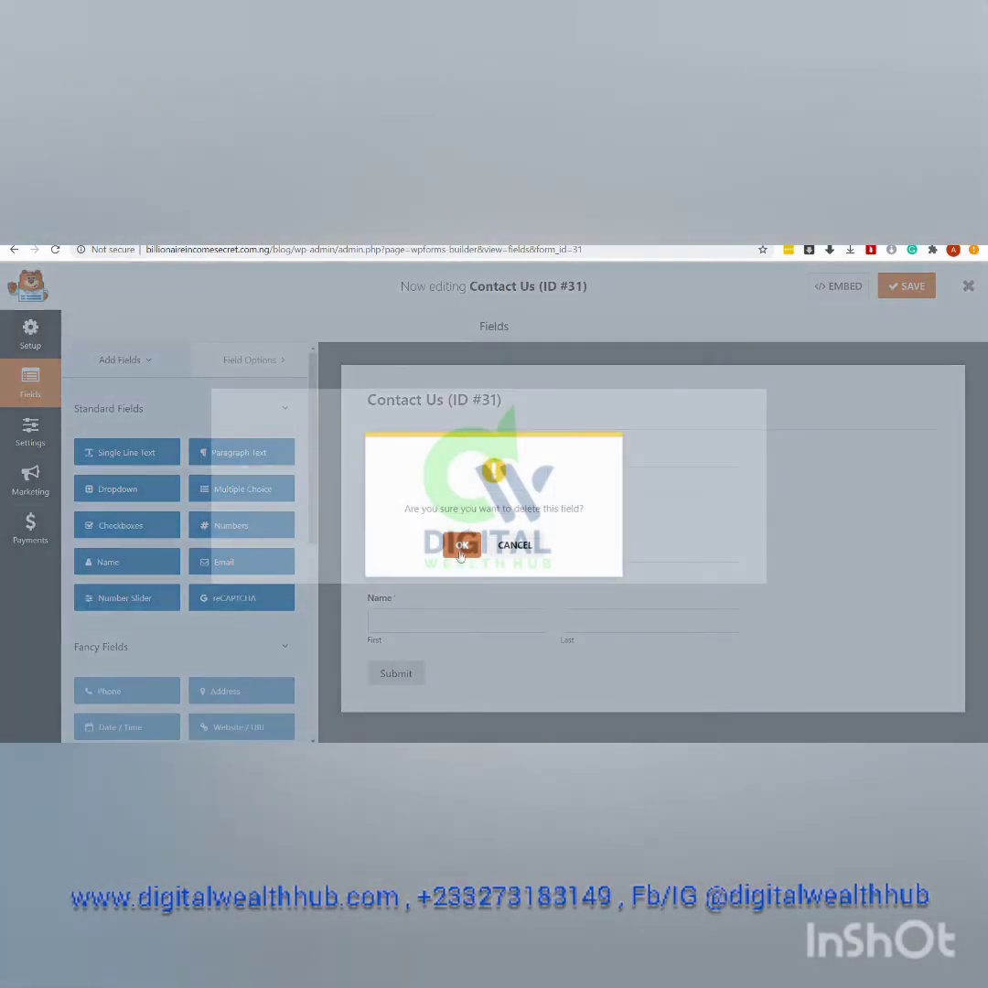
{"action": "left_click", "coordinate": [462, 539]}
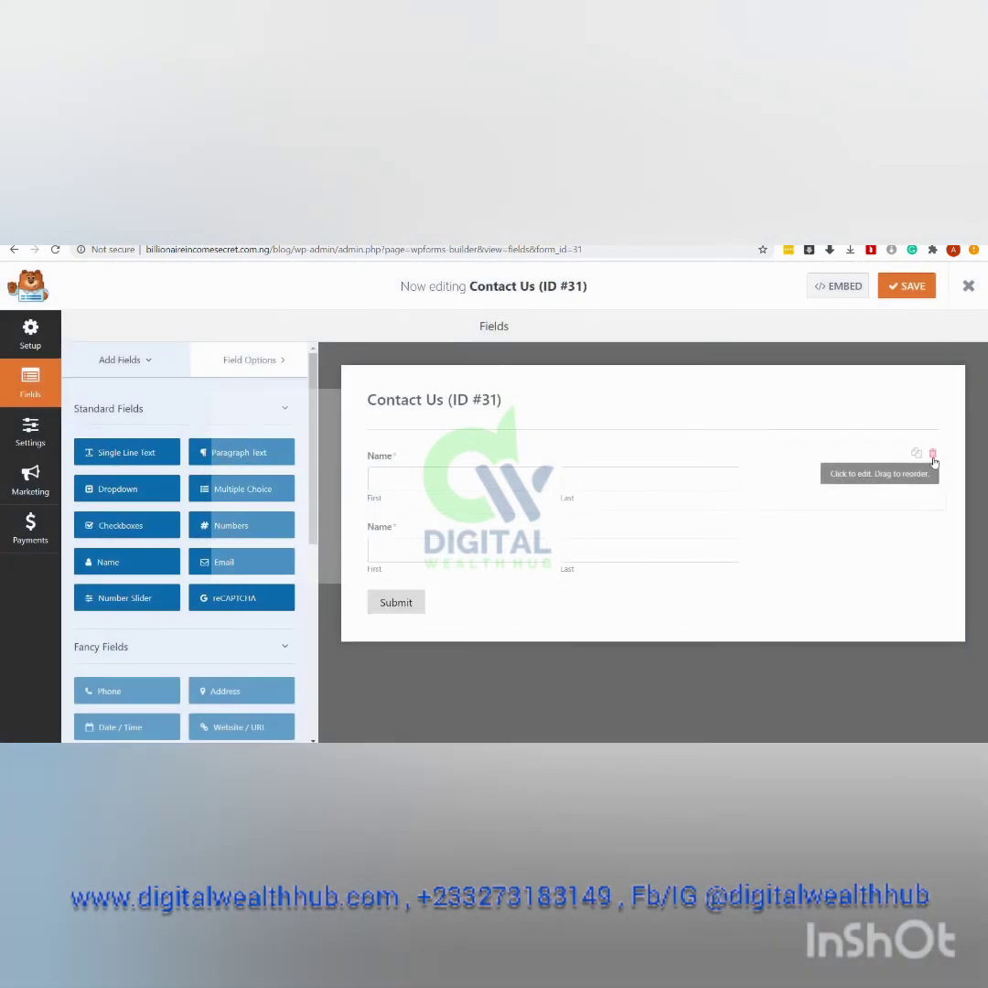
{"action": "left_click", "coordinate": [932, 454]}
{"action": "left_click", "coordinate": [462, 543]}
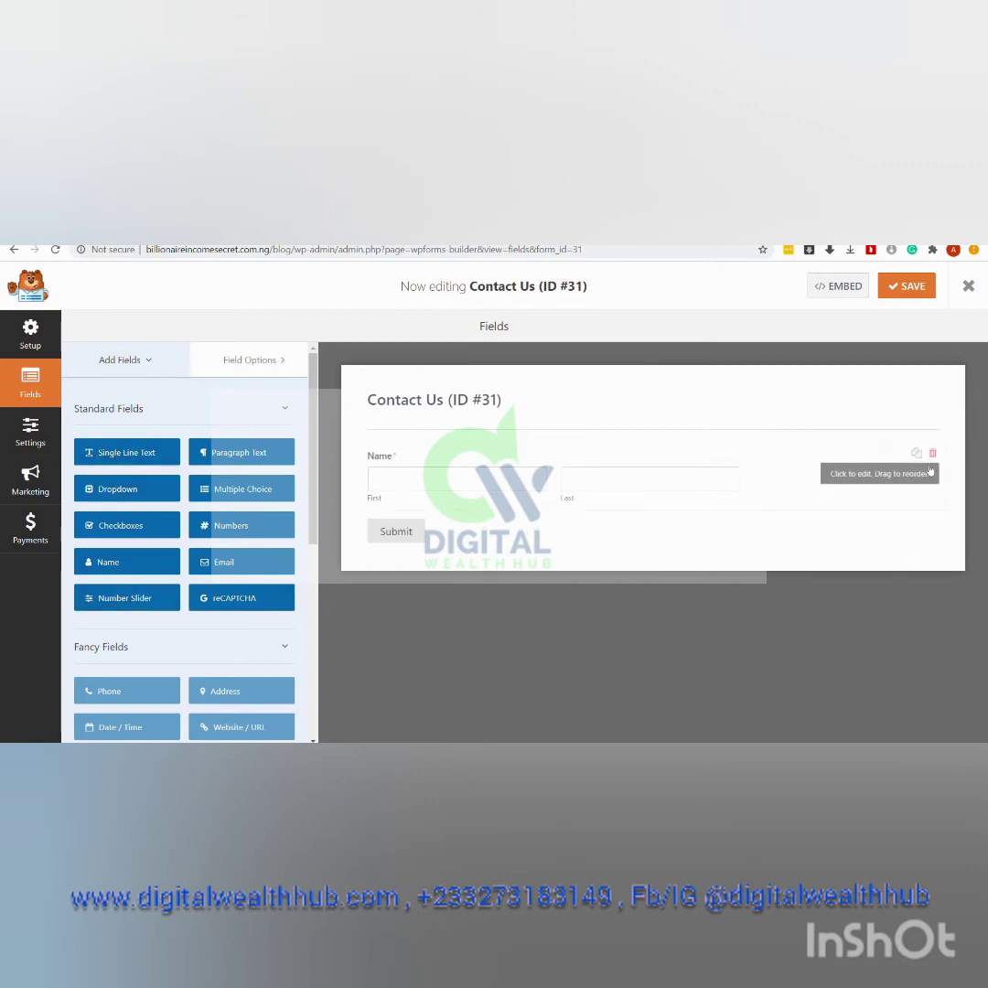
{"action": "left_click", "coordinate": [933, 454]}
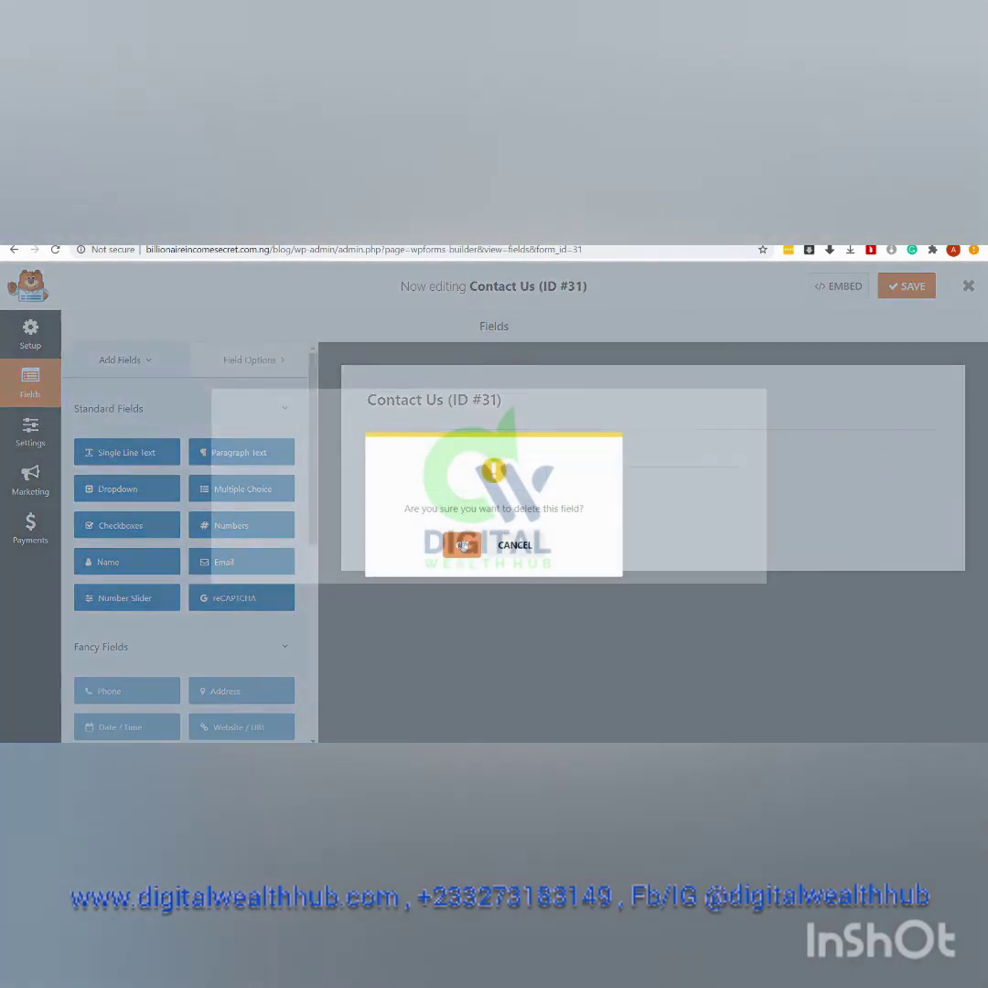
{"action": "left_click", "coordinate": [463, 545]}
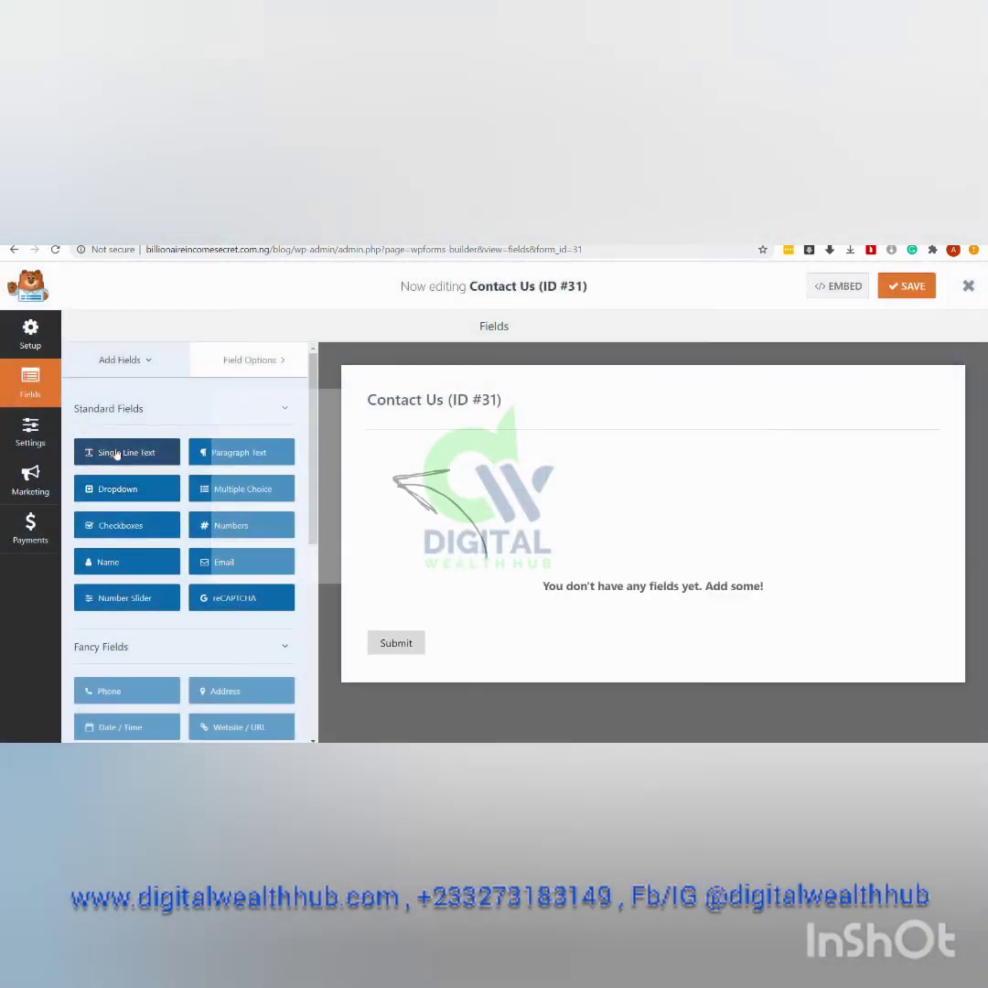
Step: Add a Single Line Text field to the Contact Us form and label it "First Name"
{"action": "left_click_drag", "start_coordinate": [116, 455], "coordinate": [483, 448]}
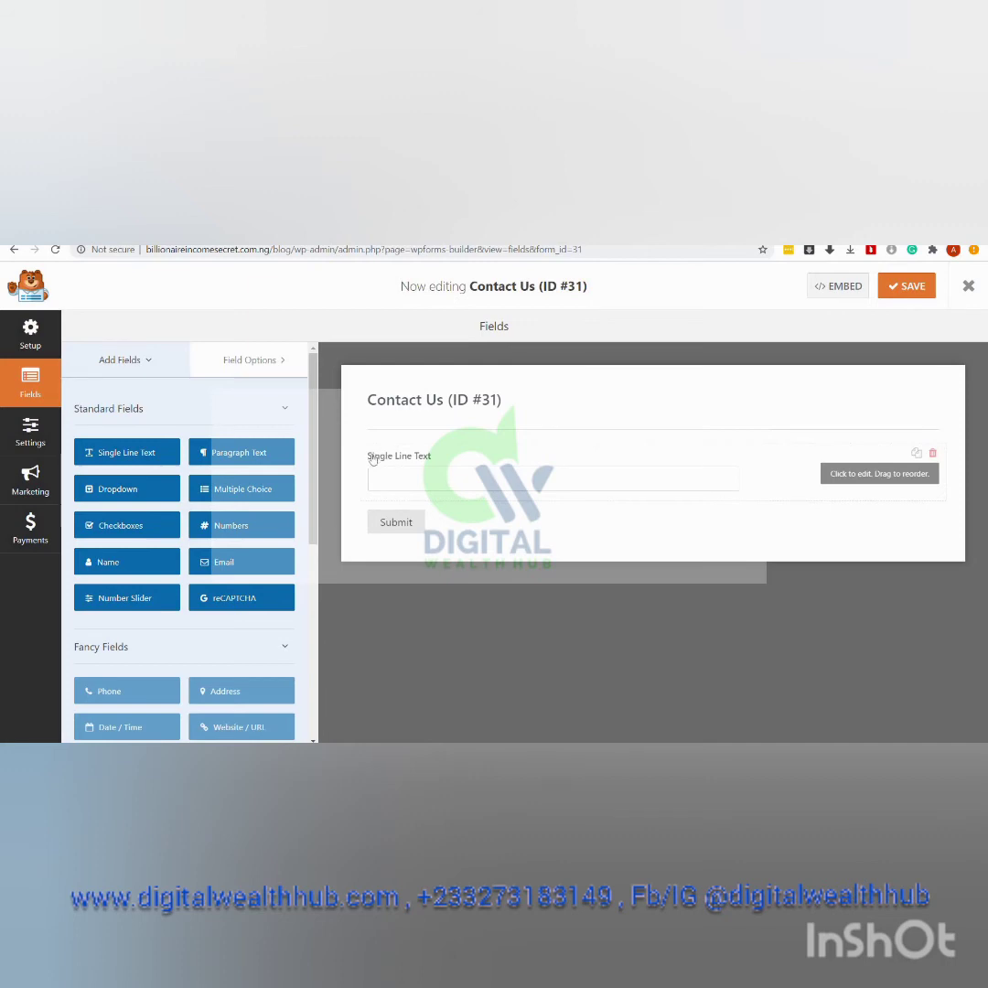
{"action": "left_click", "coordinate": [434, 461]}
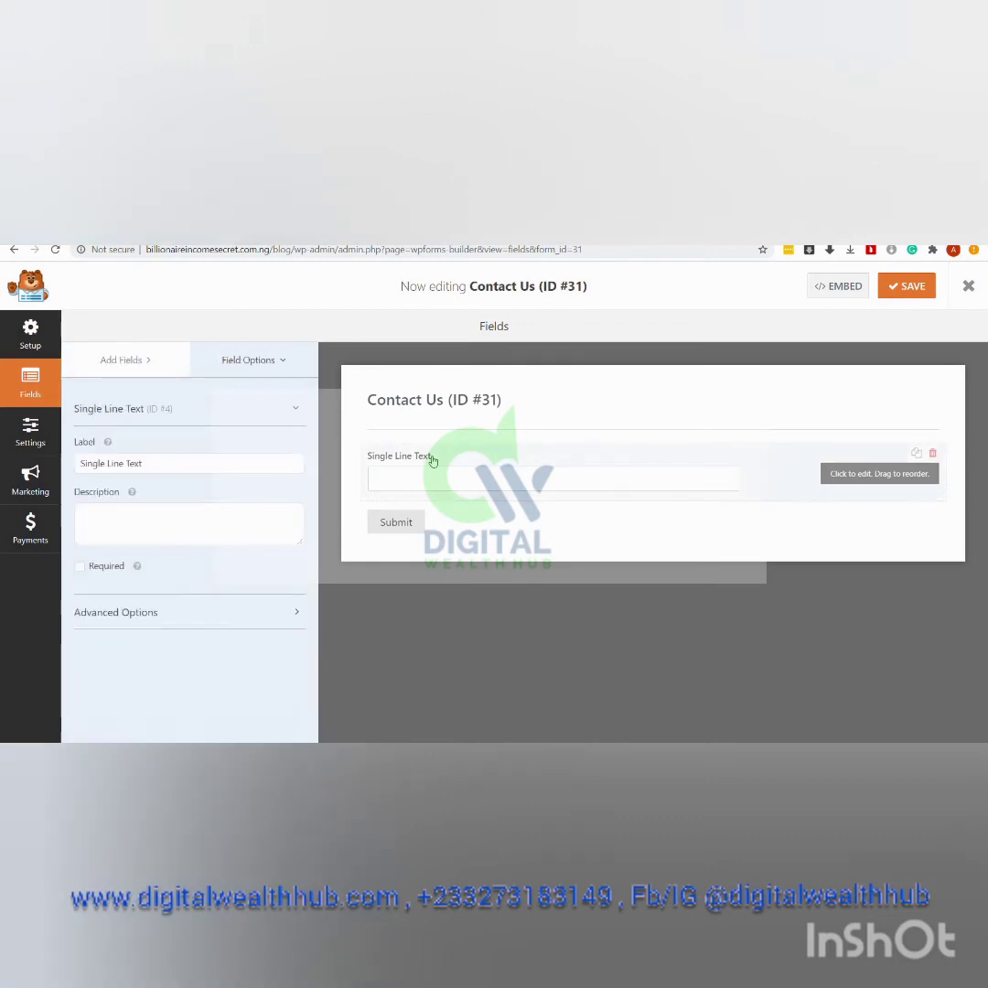
{"action": "triple_click", "coordinate": [140, 465]}
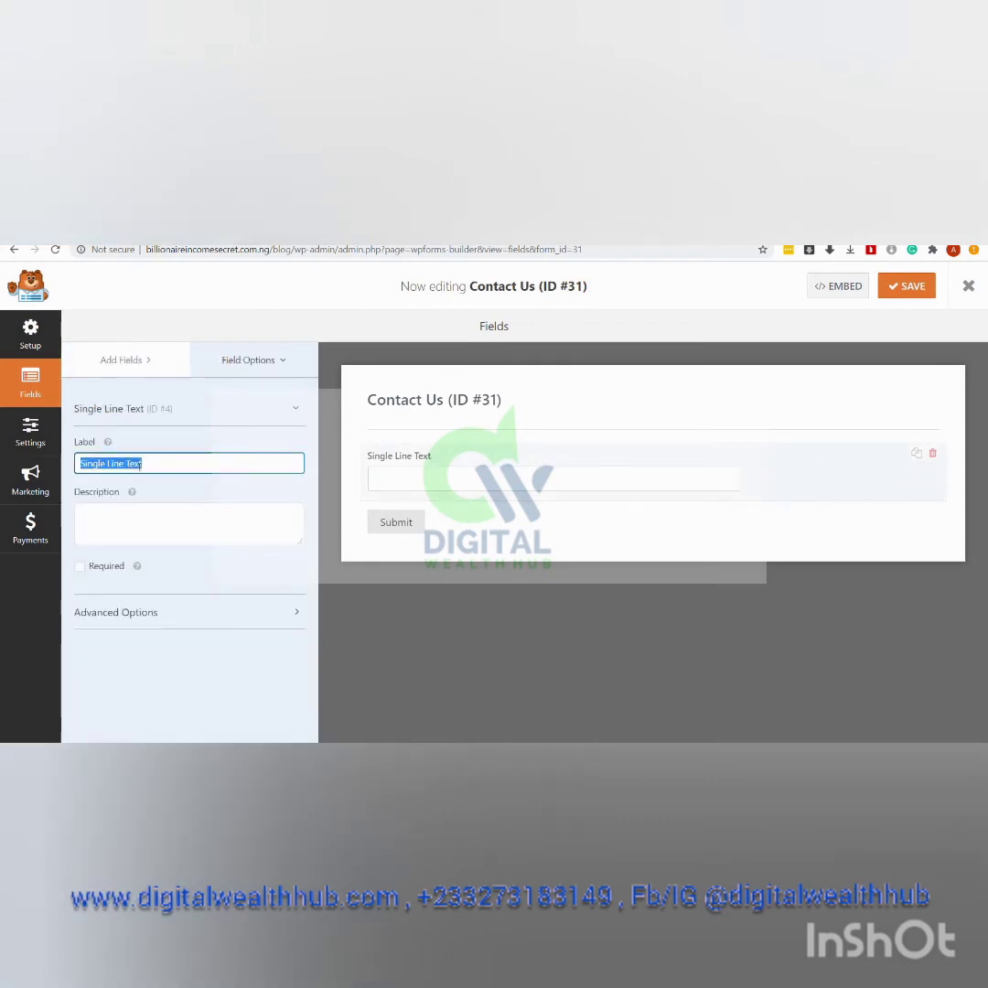
{"action": "type", "text": "First"}
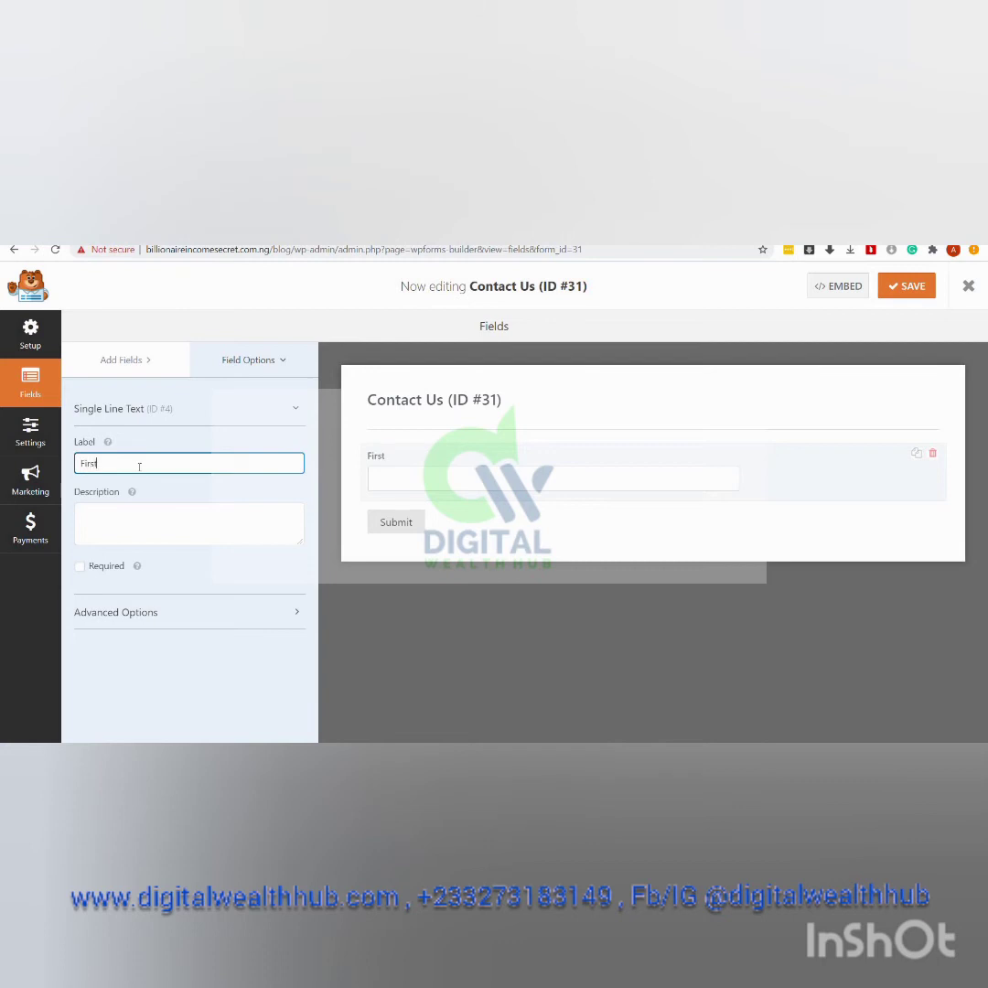
{"action": "type", "text": " Name"}
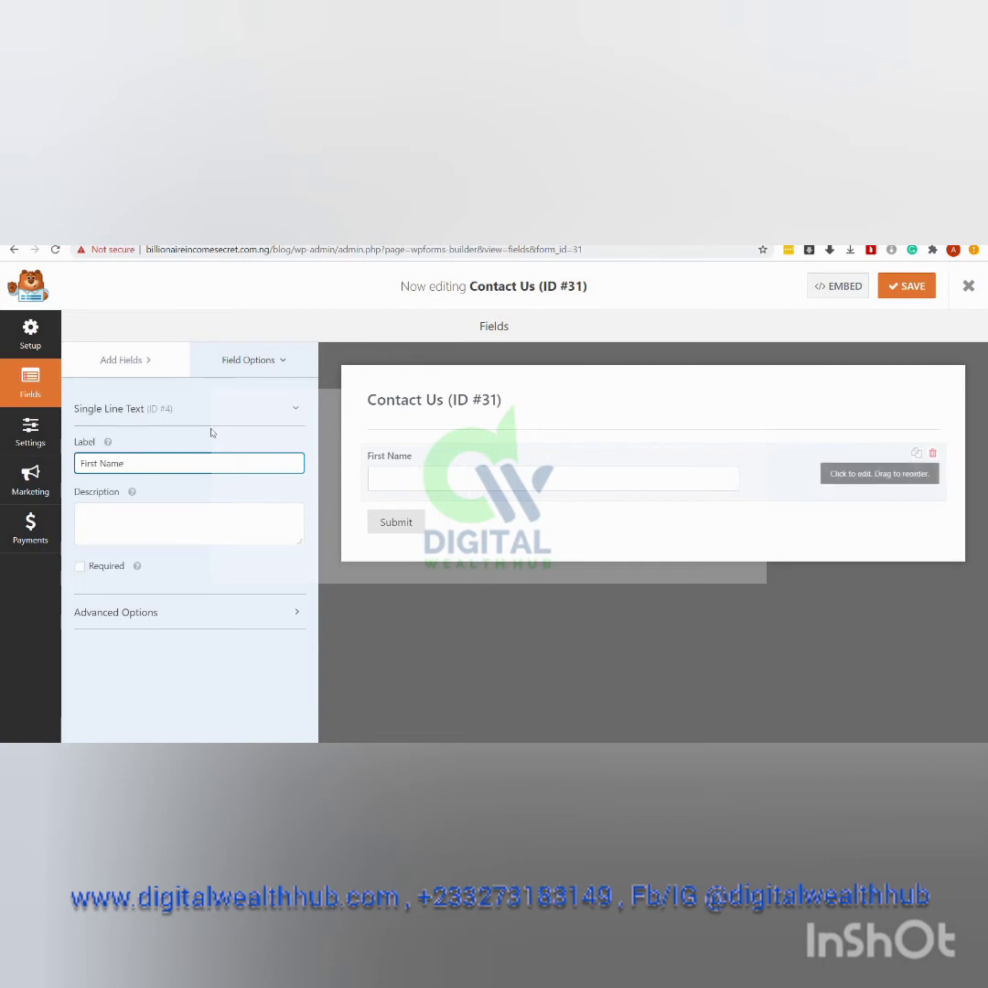
Step: Add a Numbers field below the First Name field and label it "Phone Number"
{"action": "left_click", "coordinate": [129, 360]}
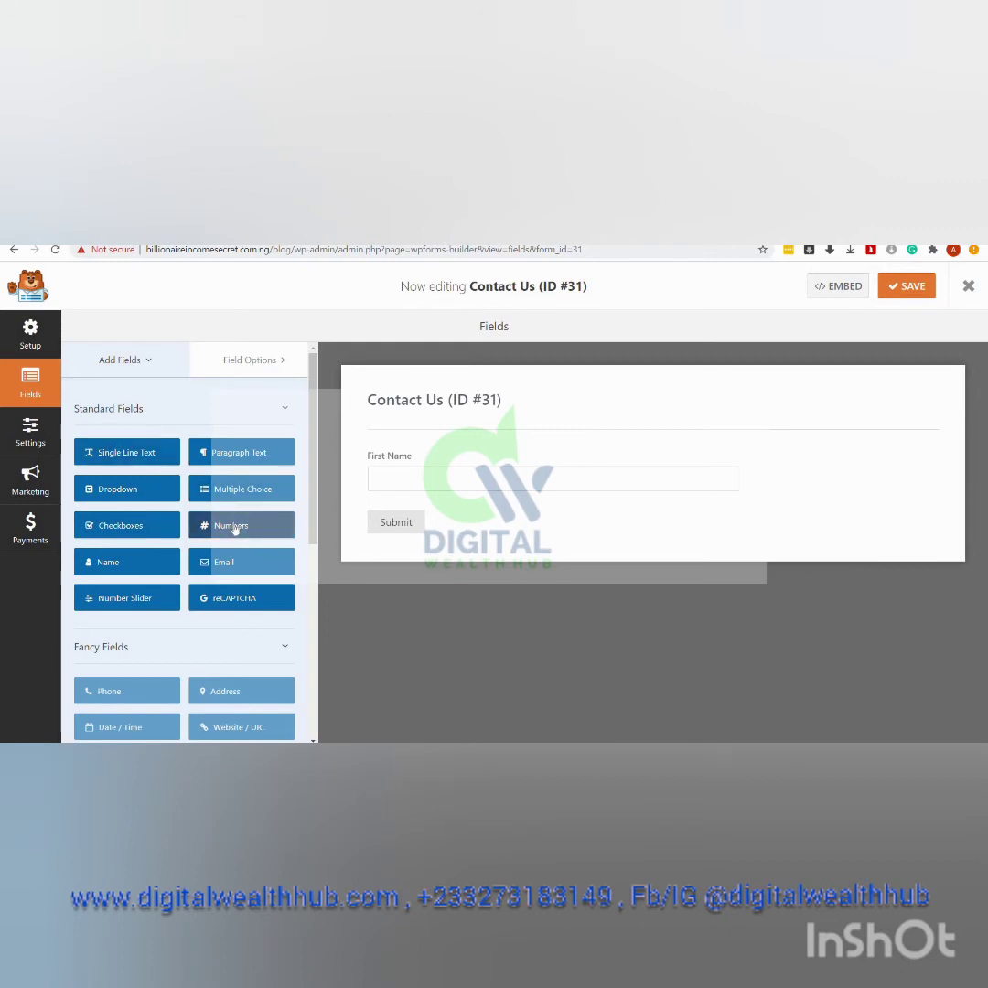
{"action": "left_click_drag", "start_coordinate": [235, 529], "coordinate": [677, 533]}
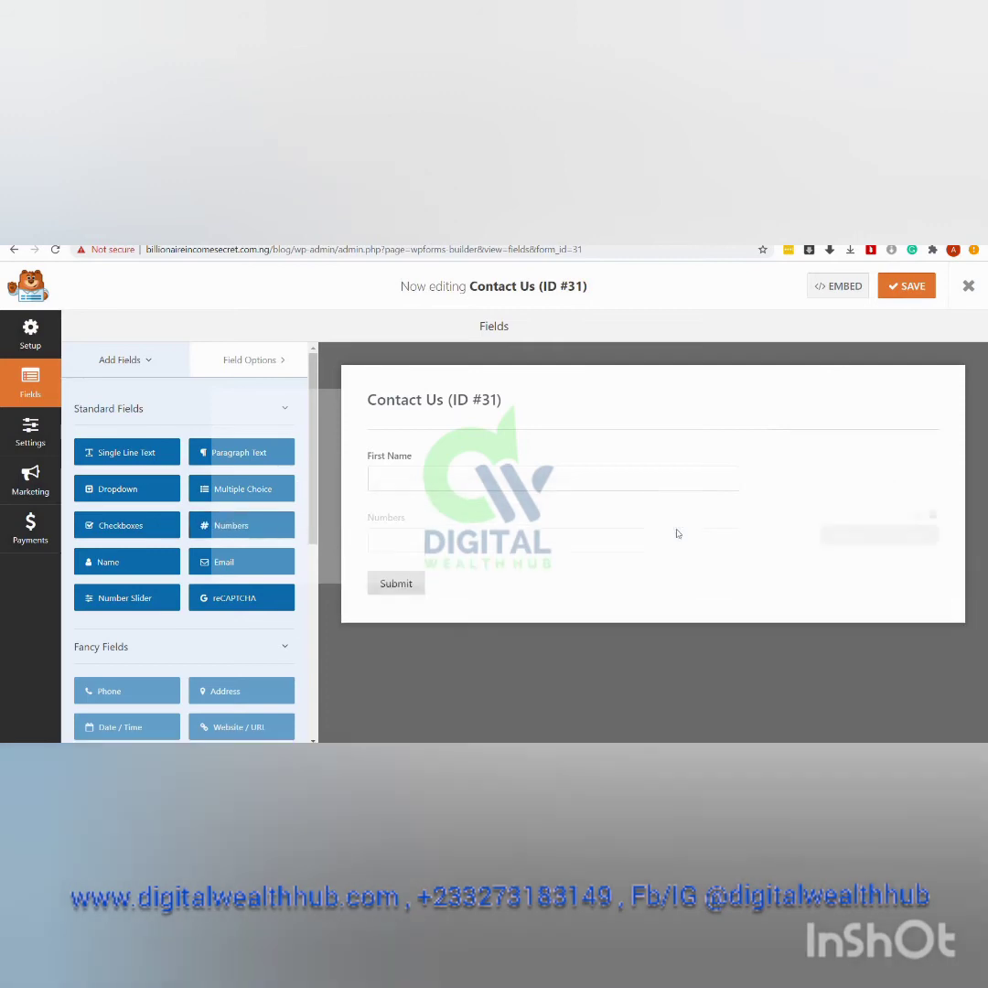
{"action": "left_click", "coordinate": [395, 524]}
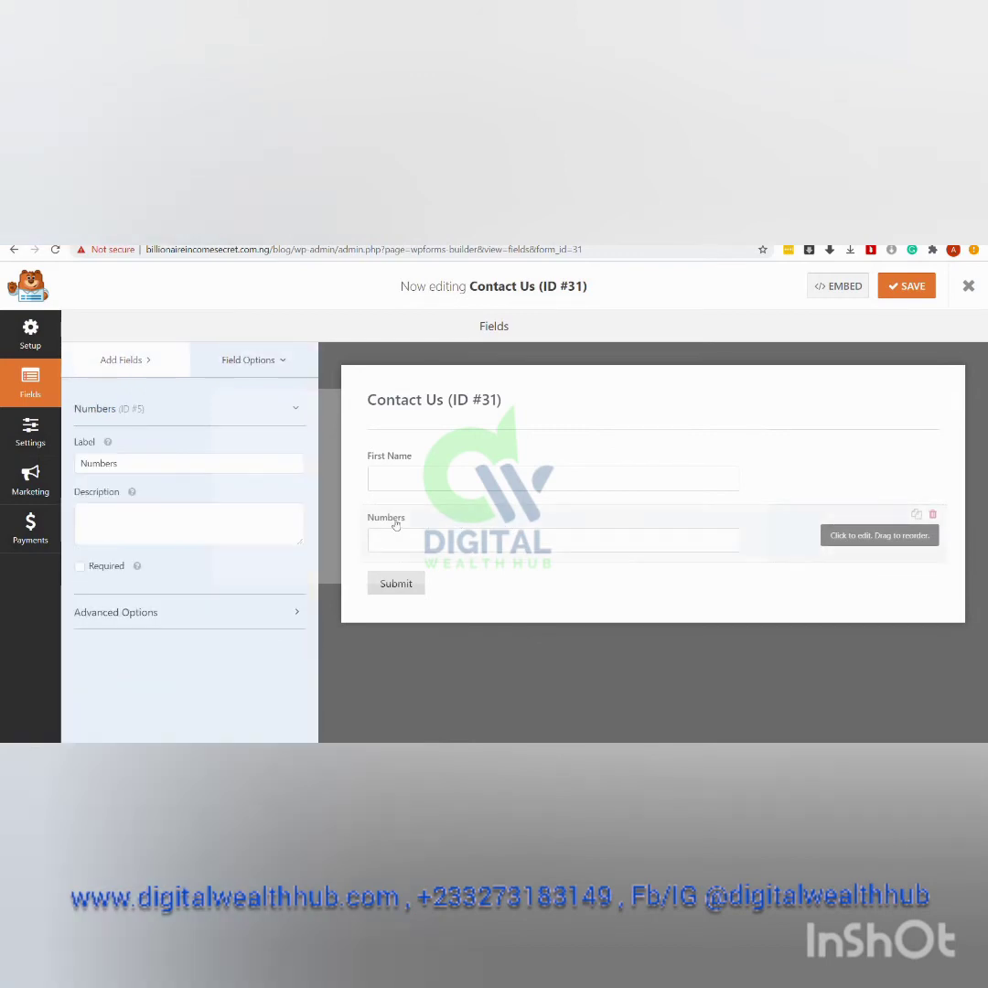
{"action": "double_click", "coordinate": [134, 465]}
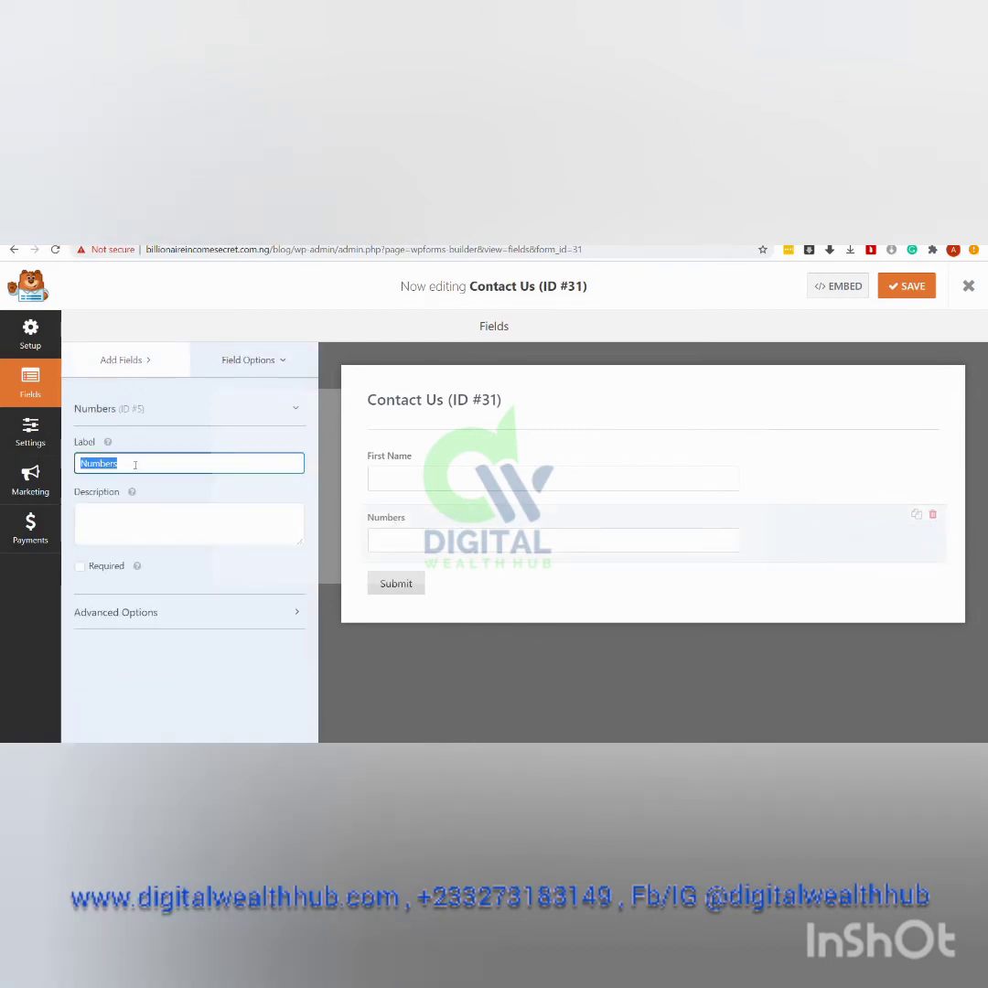
{"action": "type", "text": "Phon"}
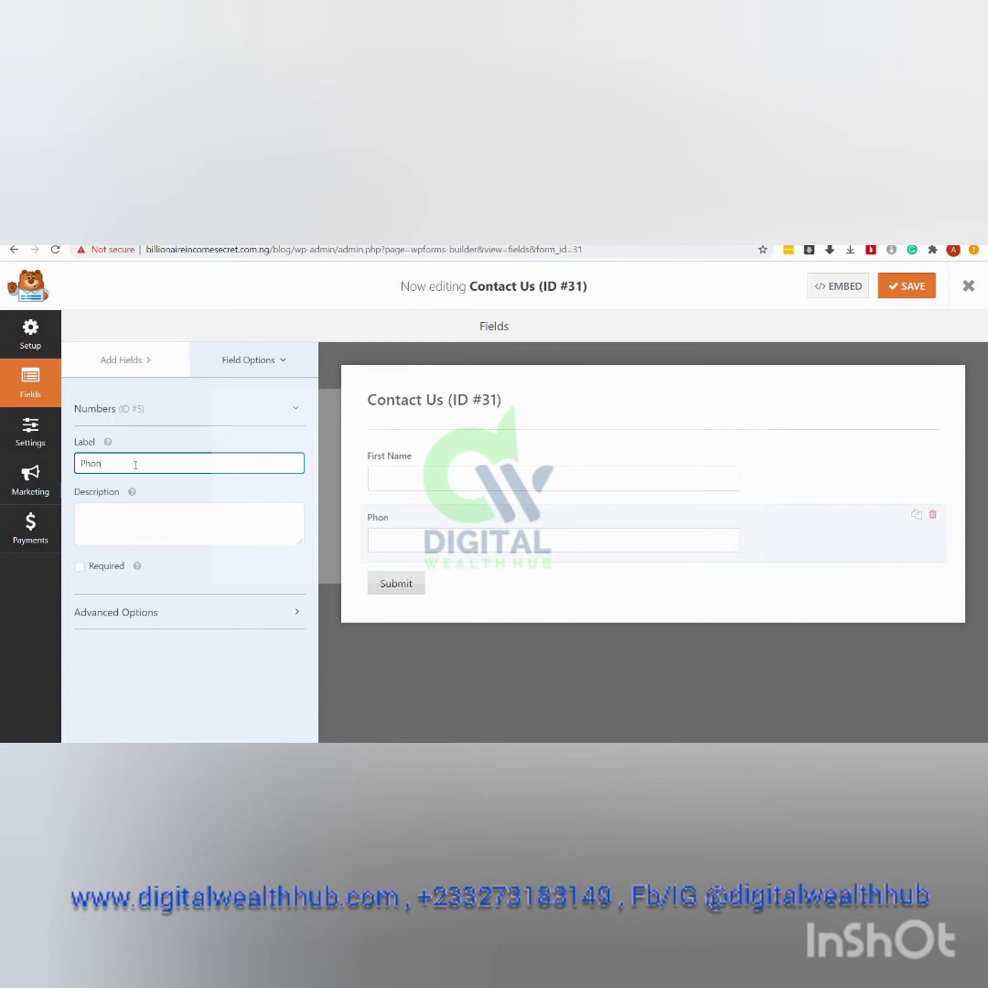
{"action": "type", "text": "e Number"}
Step: Add an Email field below the Phone Number field and collapse the Fancy Fields group
{"action": "left_click", "coordinate": [122, 364]}
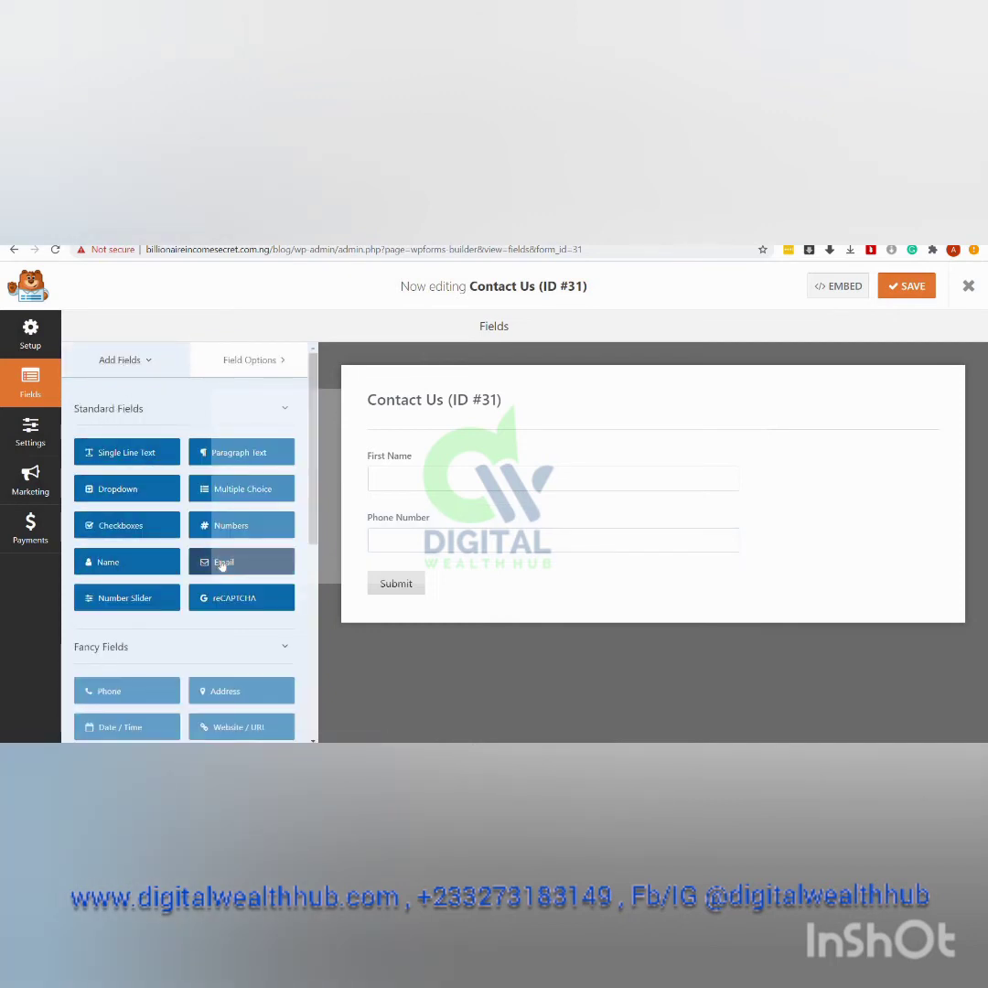
{"action": "left_click_drag", "start_coordinate": [221, 566], "coordinate": [404, 564]}
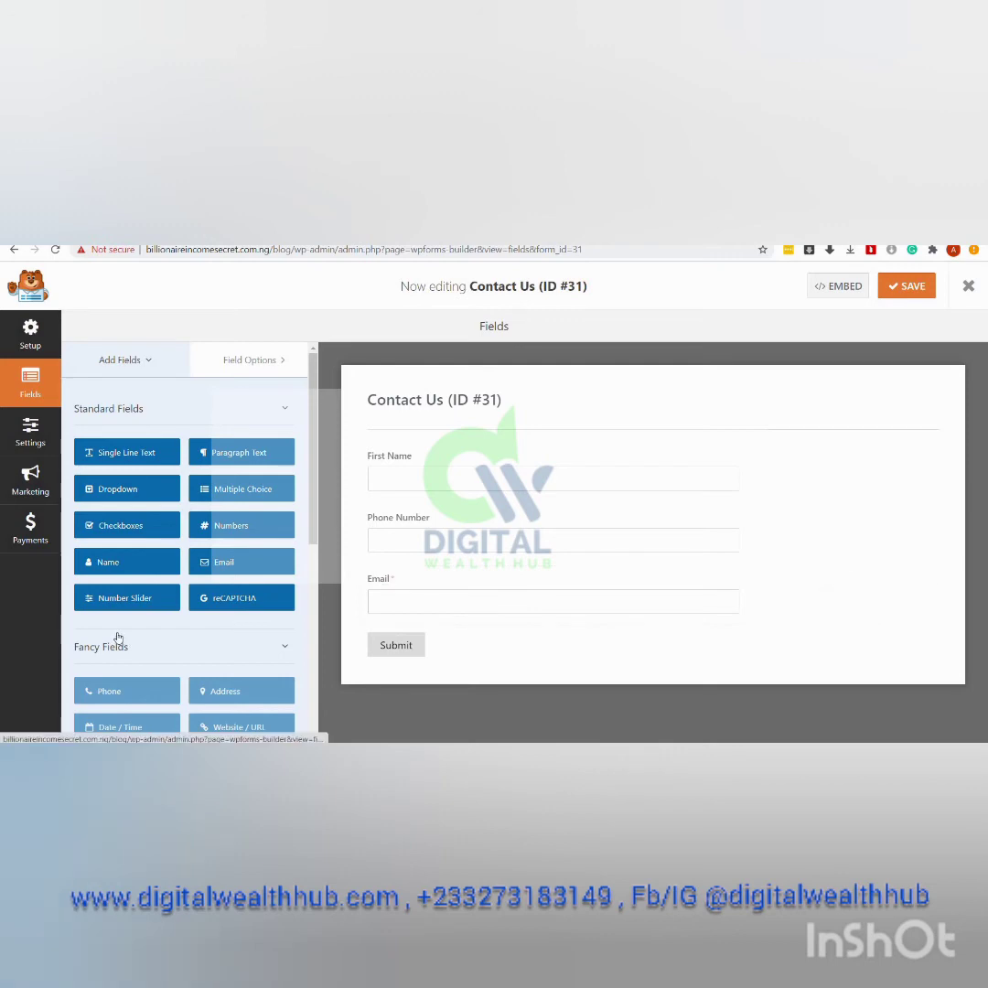
{"action": "left_click", "coordinate": [166, 648]}
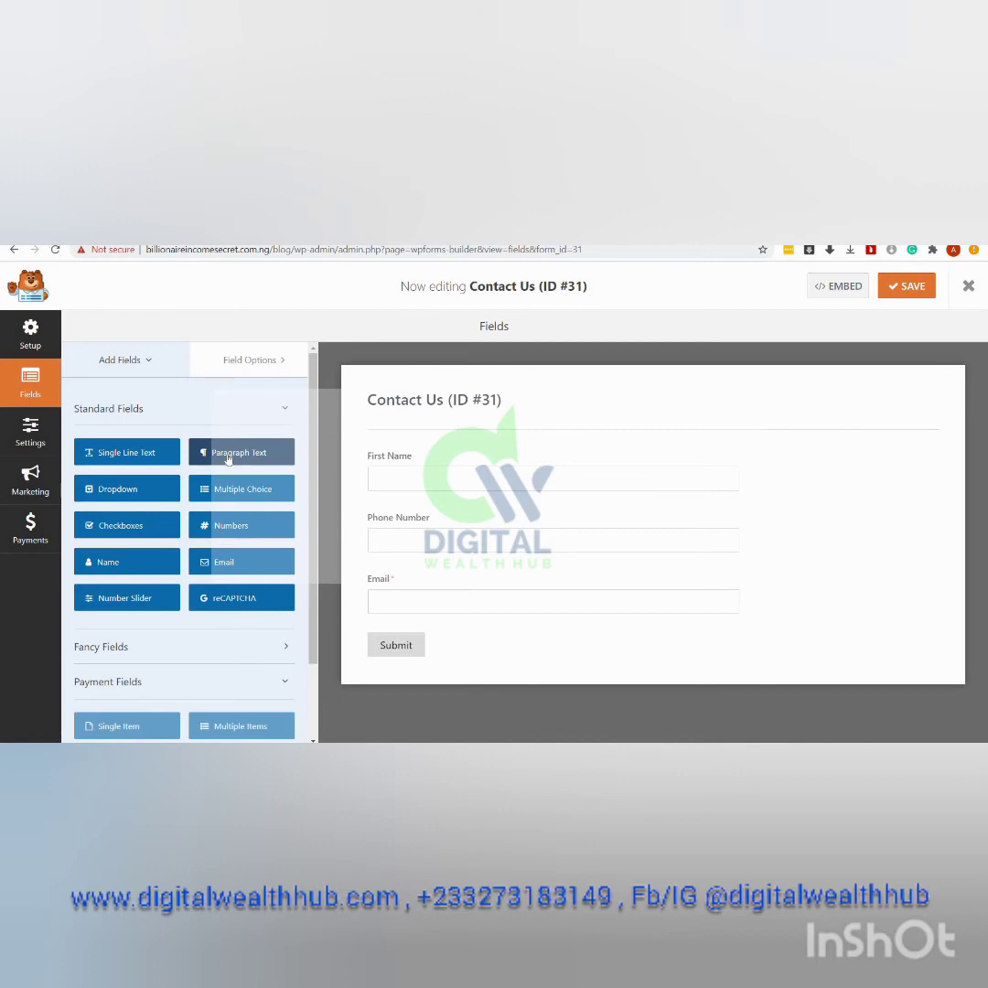
Step: Add a Paragraph Text field below the Email field and label it "Your Request"
{"action": "left_click_drag", "start_coordinate": [229, 460], "coordinate": [416, 628]}
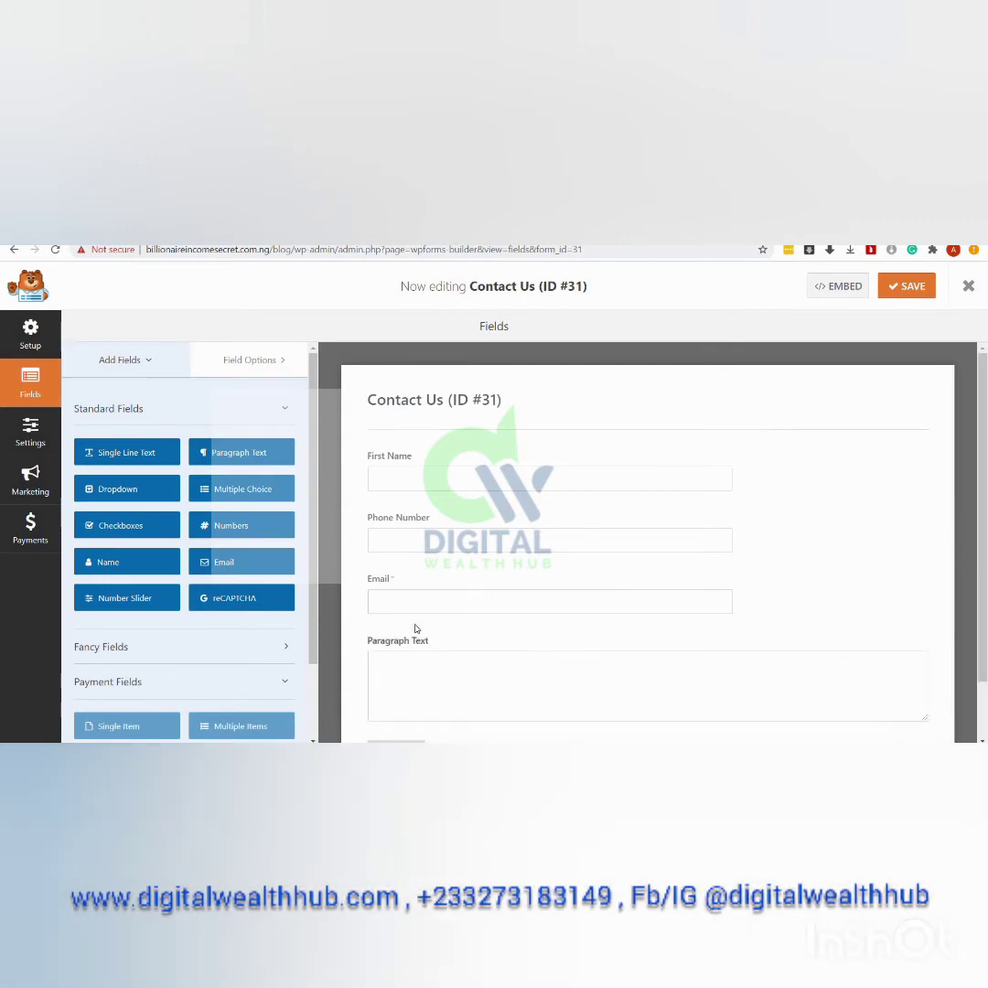
{"action": "left_click", "coordinate": [407, 644]}
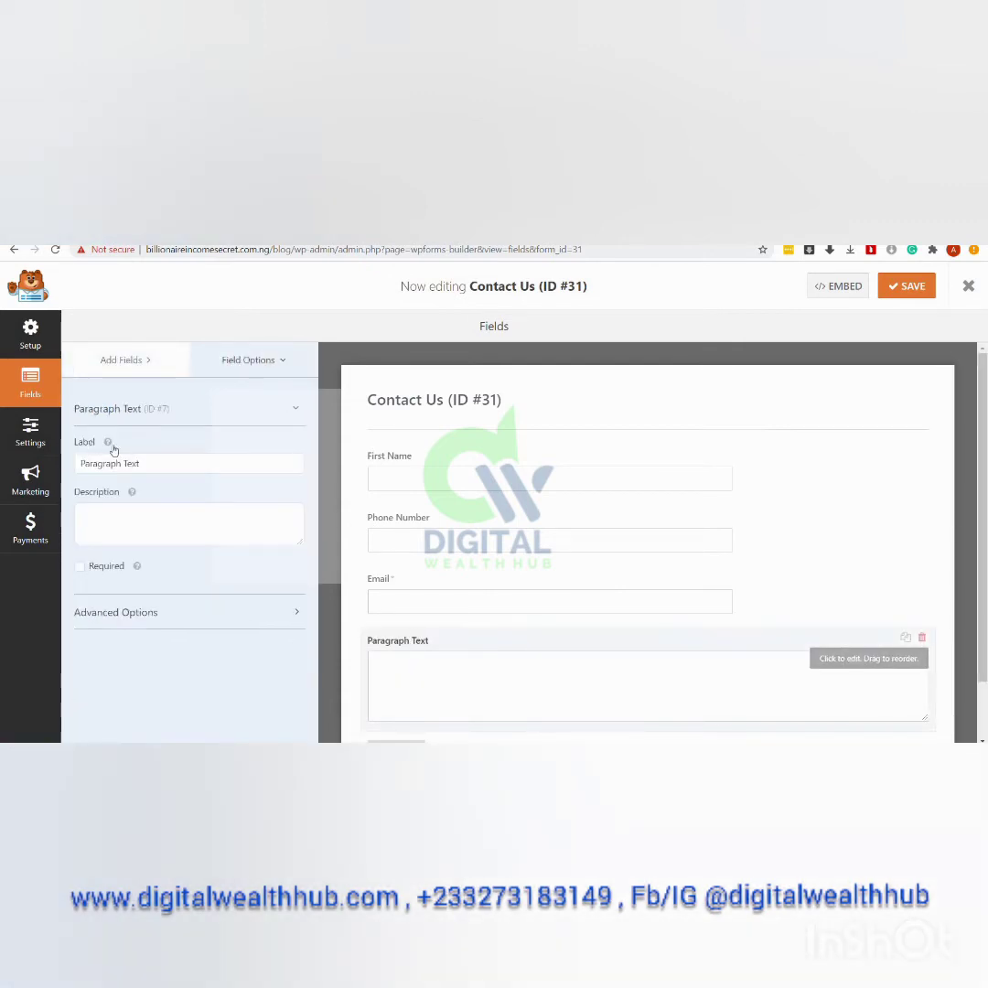
{"action": "triple_click", "coordinate": [166, 461]}
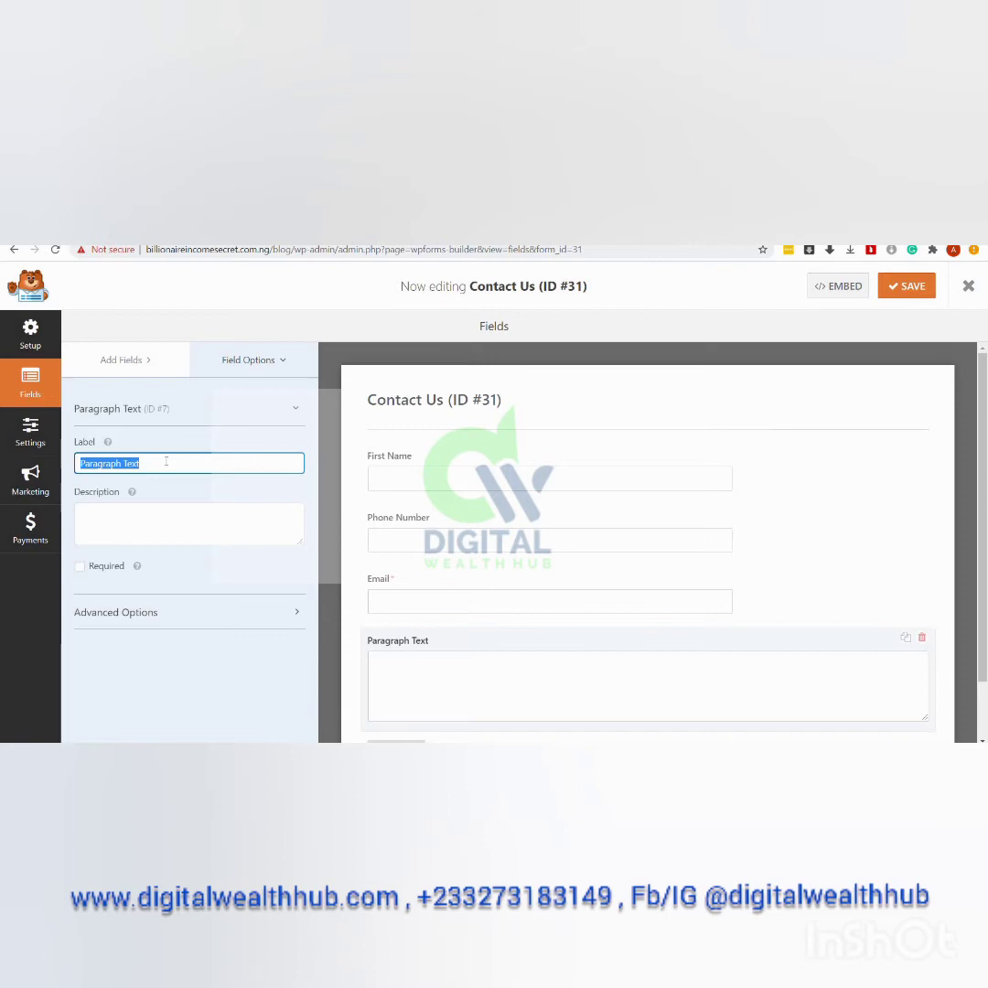
{"action": "type", "text": "Your"}
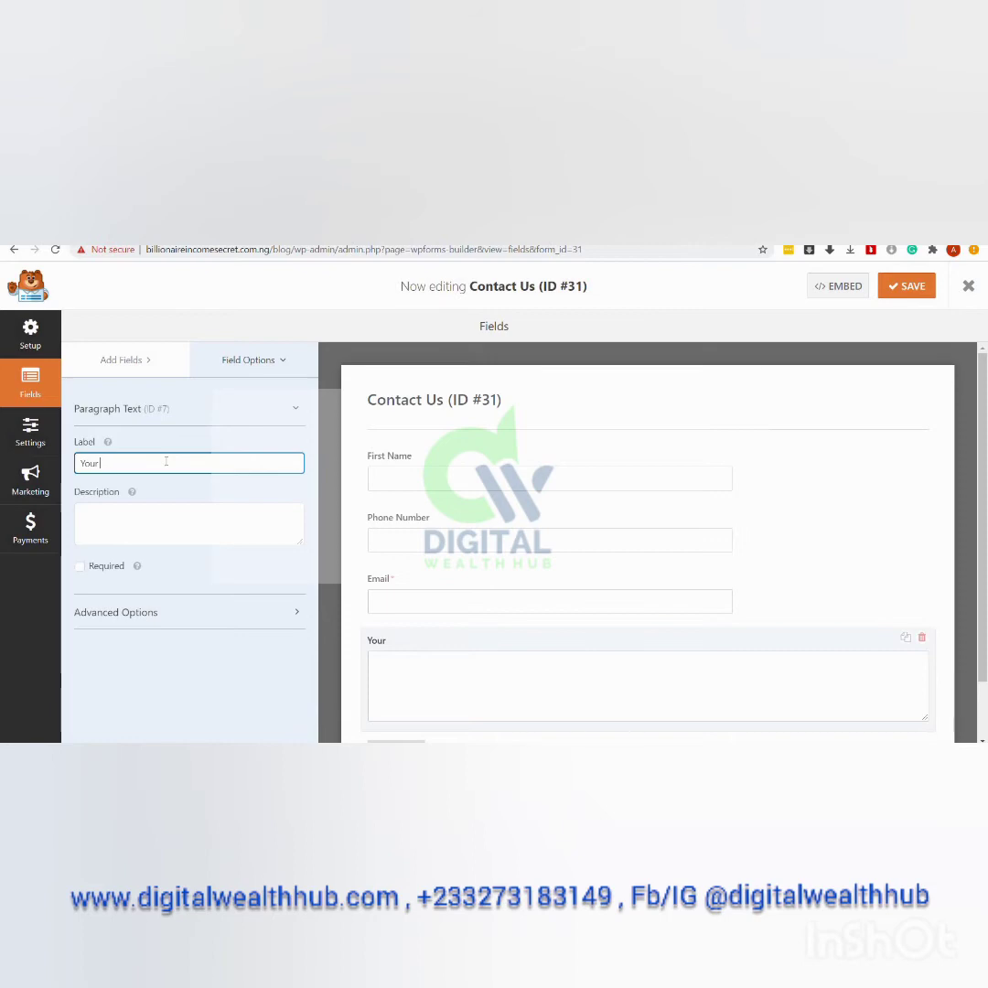
{"action": "type", "text": "Rq"}
{"action": "key", "text": "BackSpace"}
{"action": "type", "text": "w"}
{"action": "type", "text": "quest"}
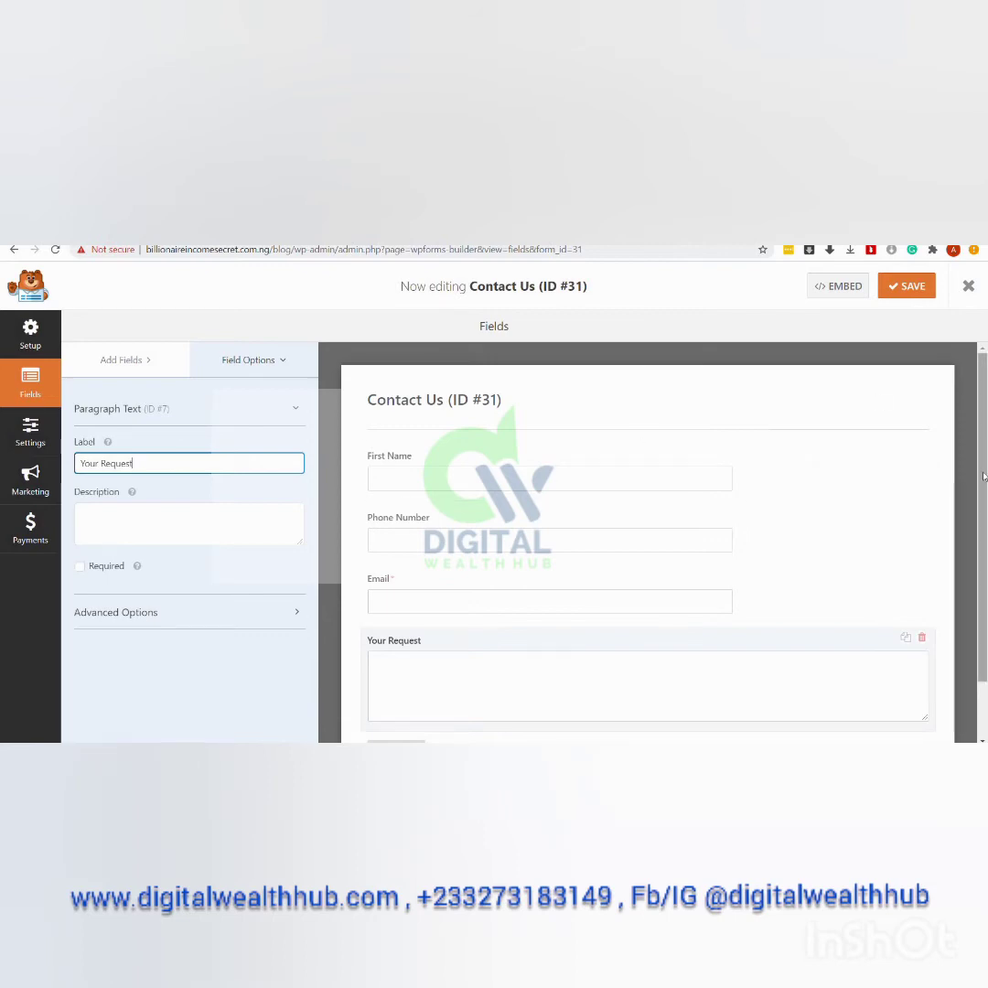
Step: Open the field options of the First Name field in the form
{"action": "left_click_drag", "start_coordinate": [985, 514], "coordinate": [986, 593]}
{"action": "left_click_drag", "start_coordinate": [986, 519], "coordinate": [979, 450]}
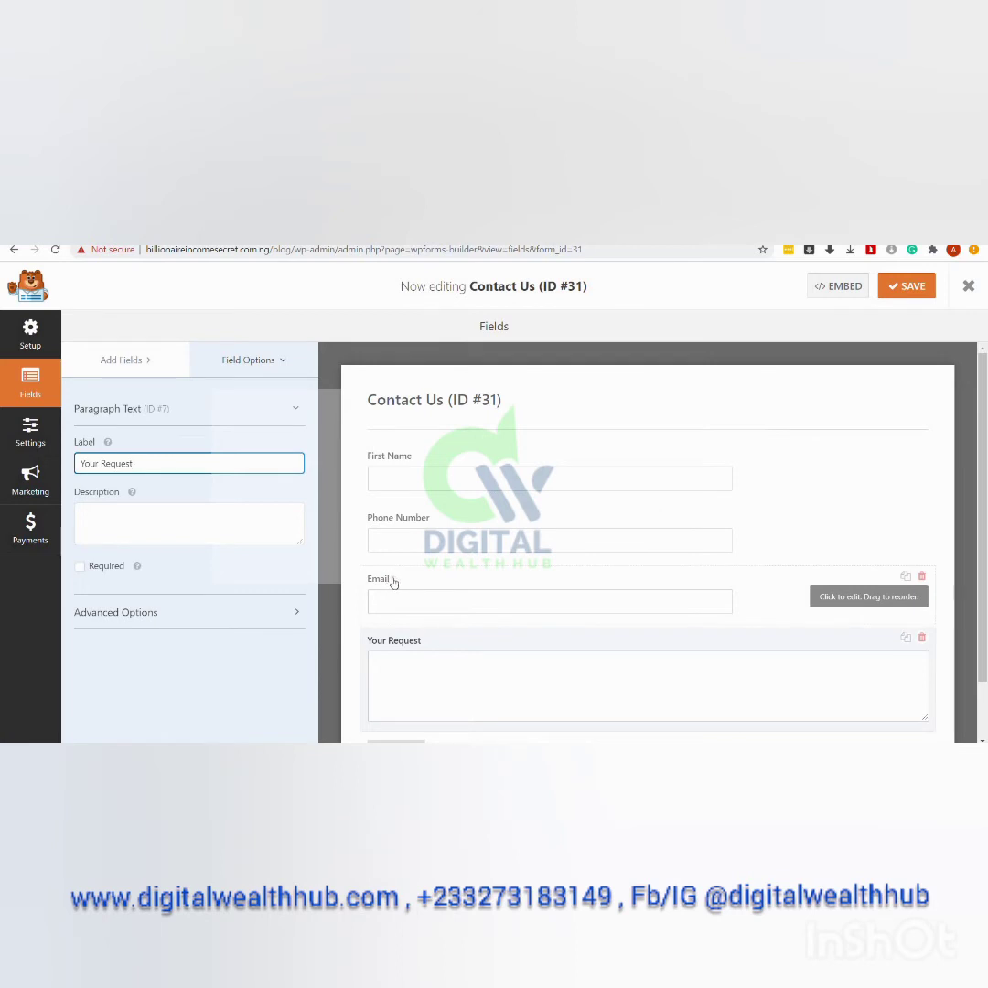
{"action": "left_click", "coordinate": [429, 464]}
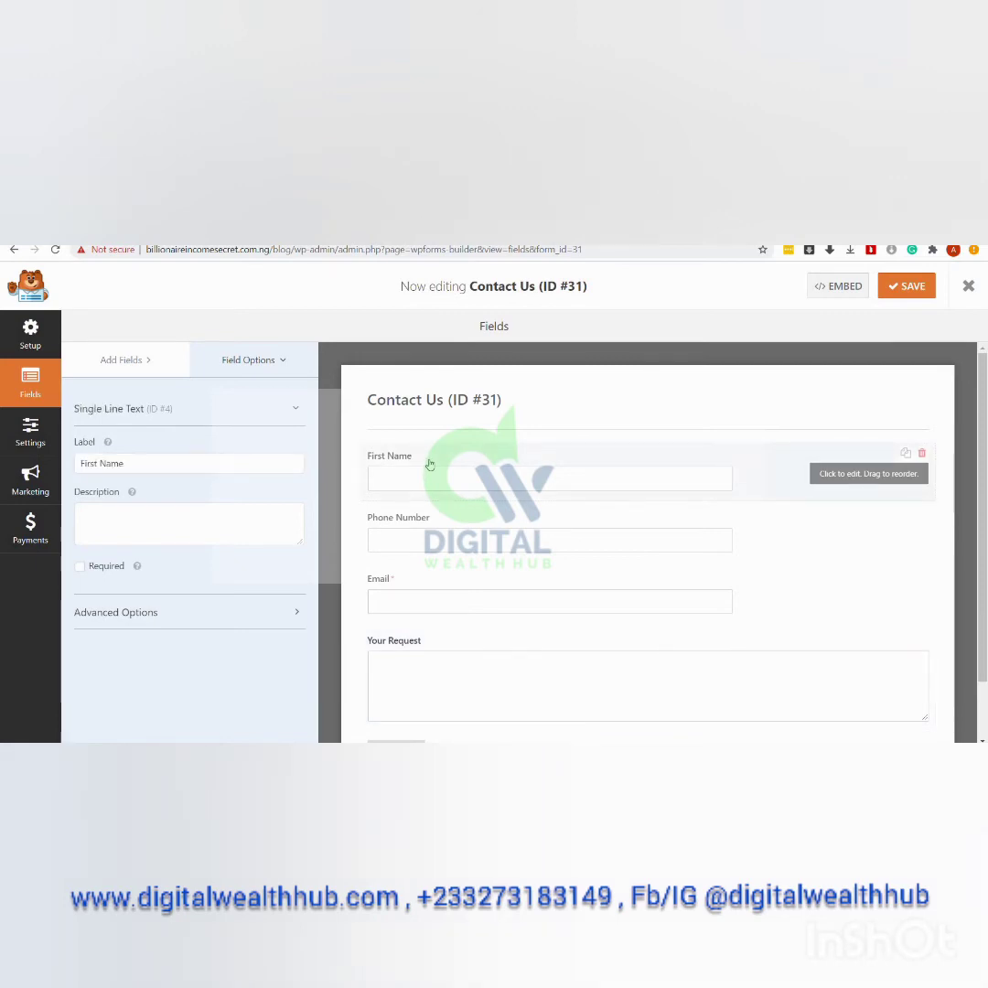